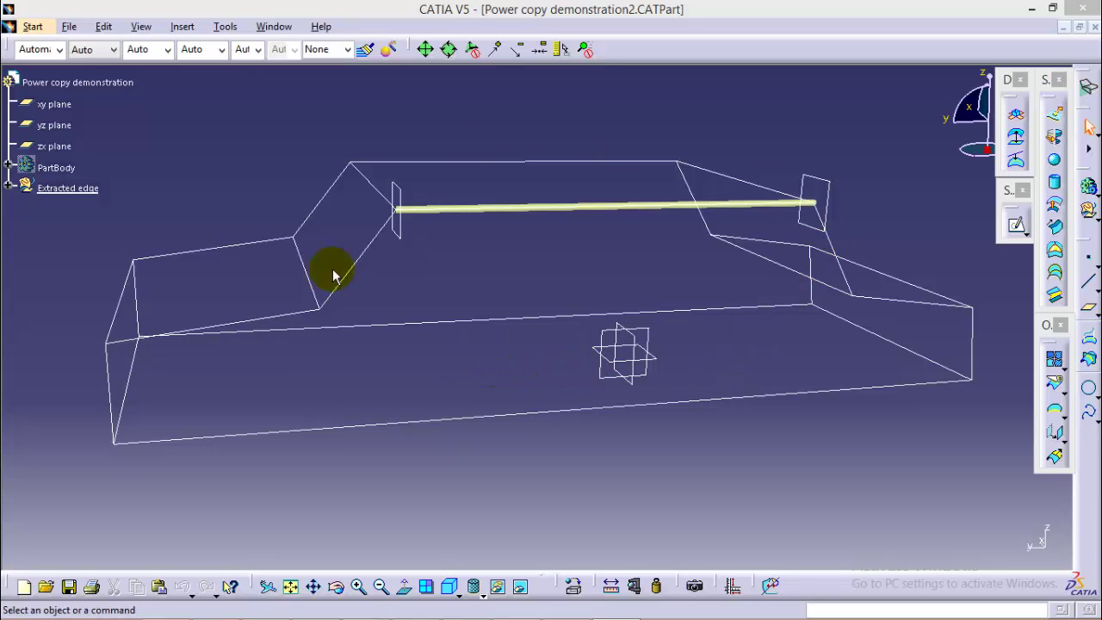
- Start a new PowerCopy definition and expand Extracted edge to list its features down to Join.1
click(618, 213)
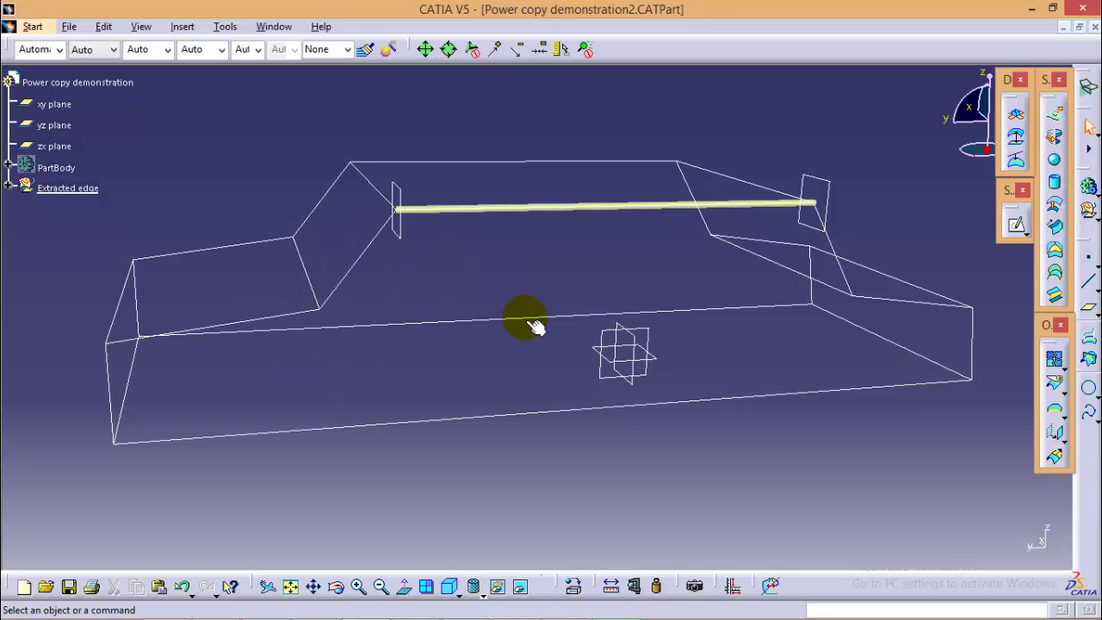
click(181, 27)
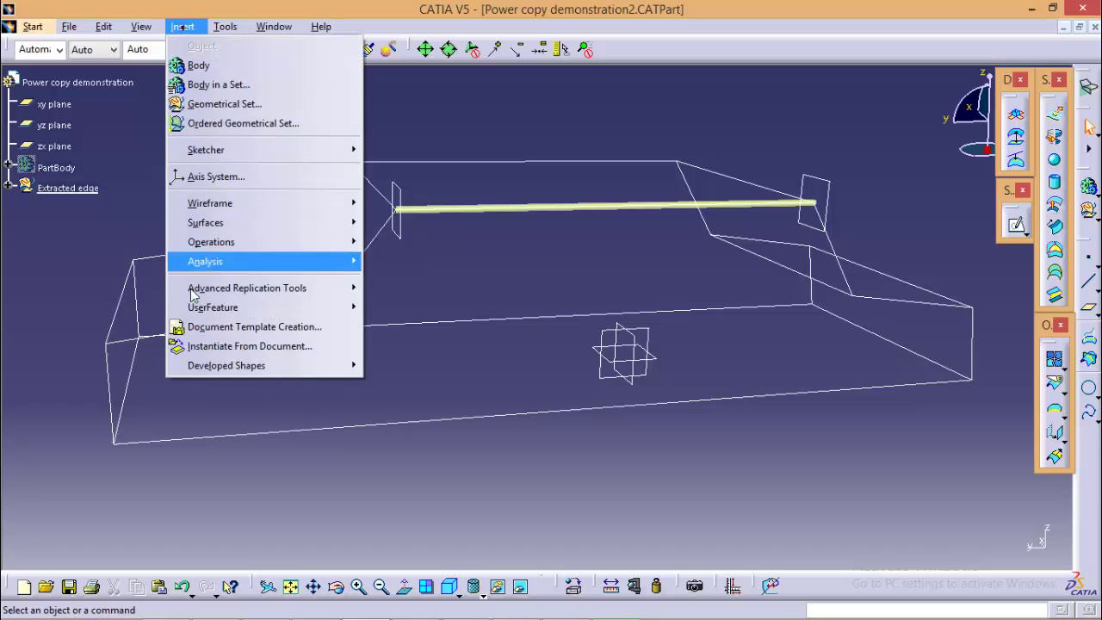
mouse_move(207, 290)
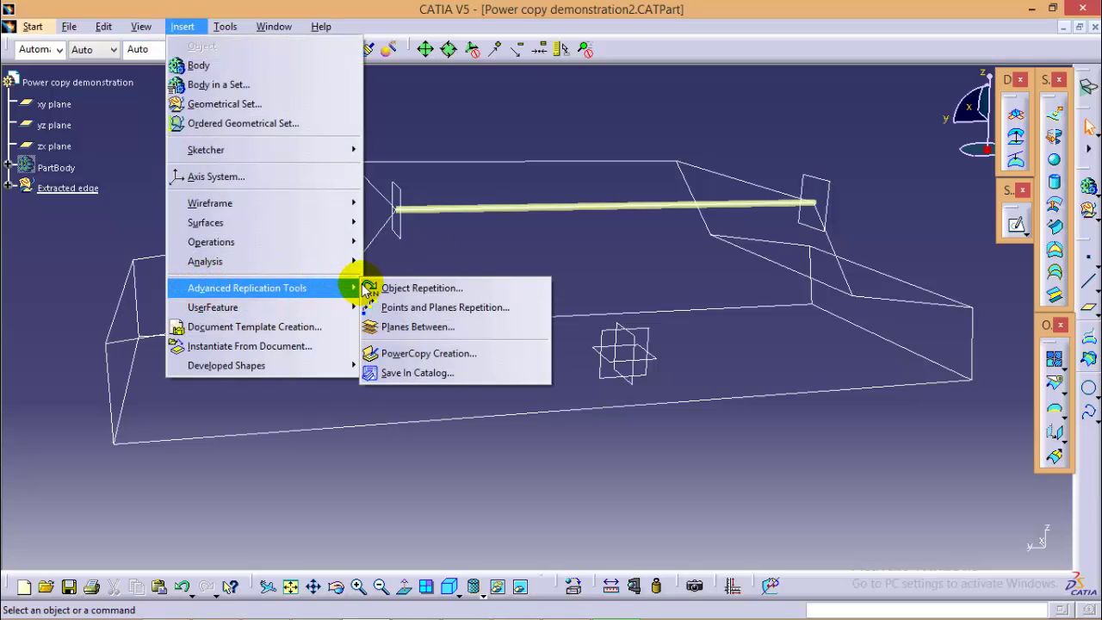
click(454, 354)
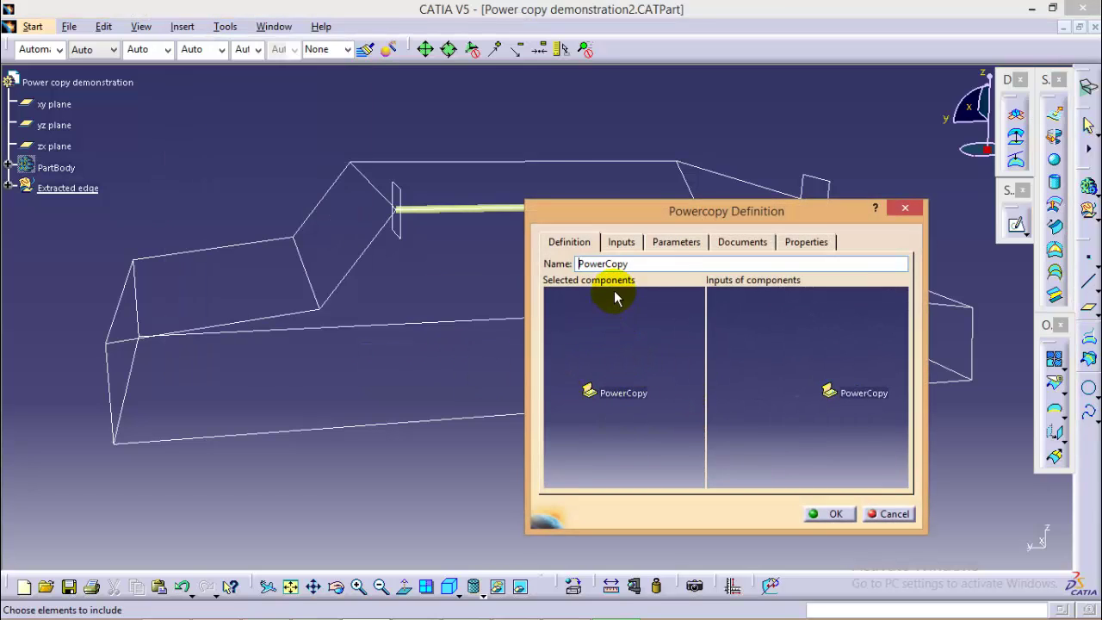
click(10, 186)
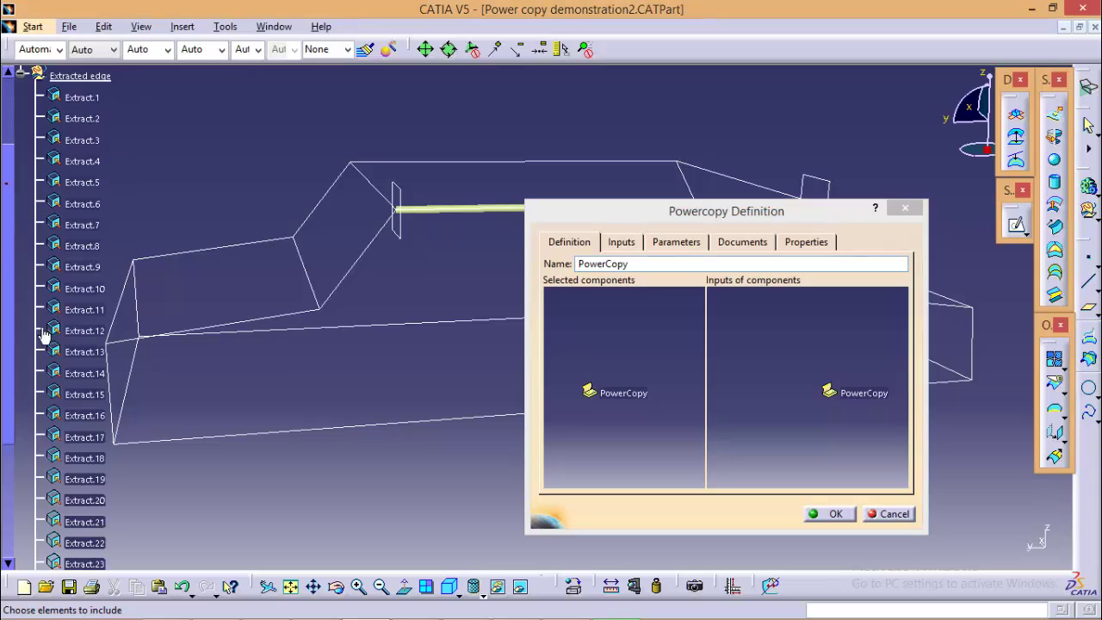
scroll(143, 359, down, 6)
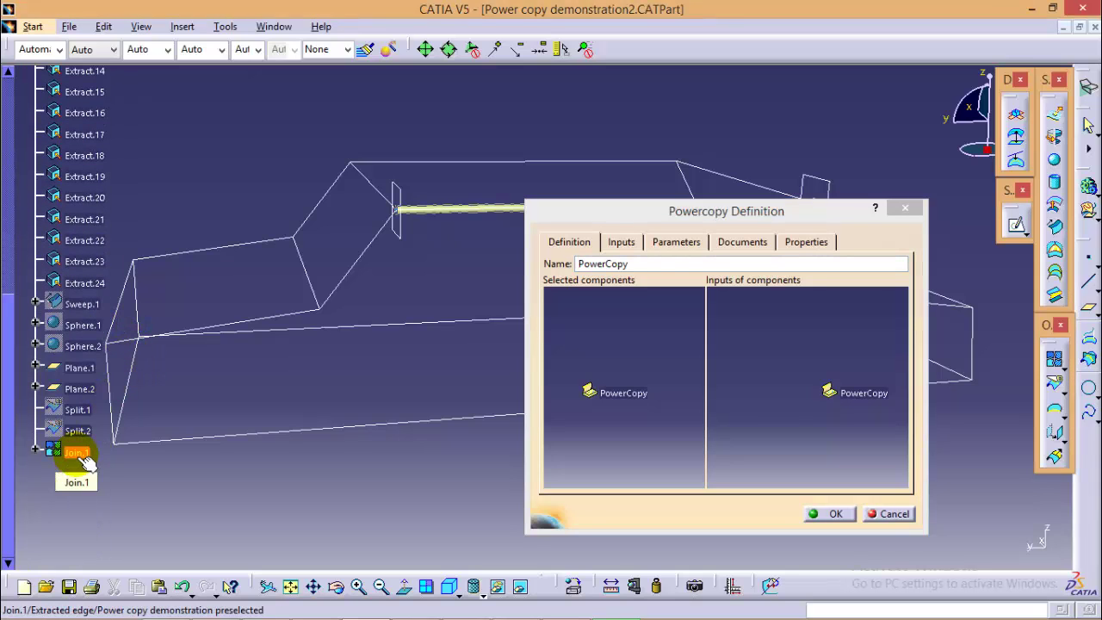
- Define the PowerCopy from Join.1, Sweep.1, Split.1–2, Sphere.1–2 and Plane.1–2, with Extract.16 as input
click(76, 452)
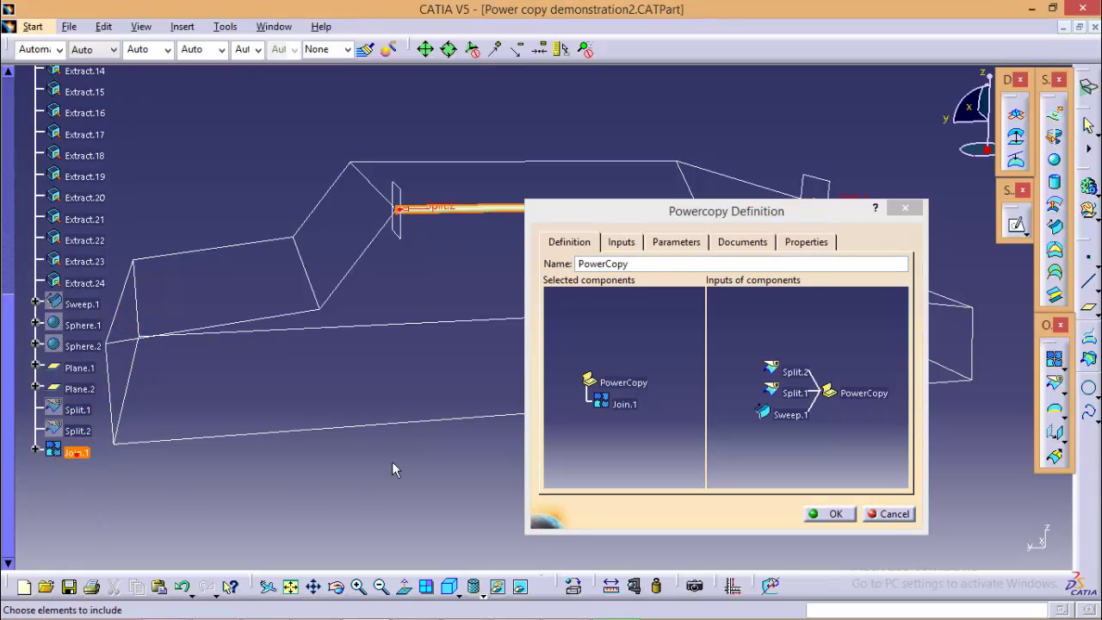
click(792, 415)
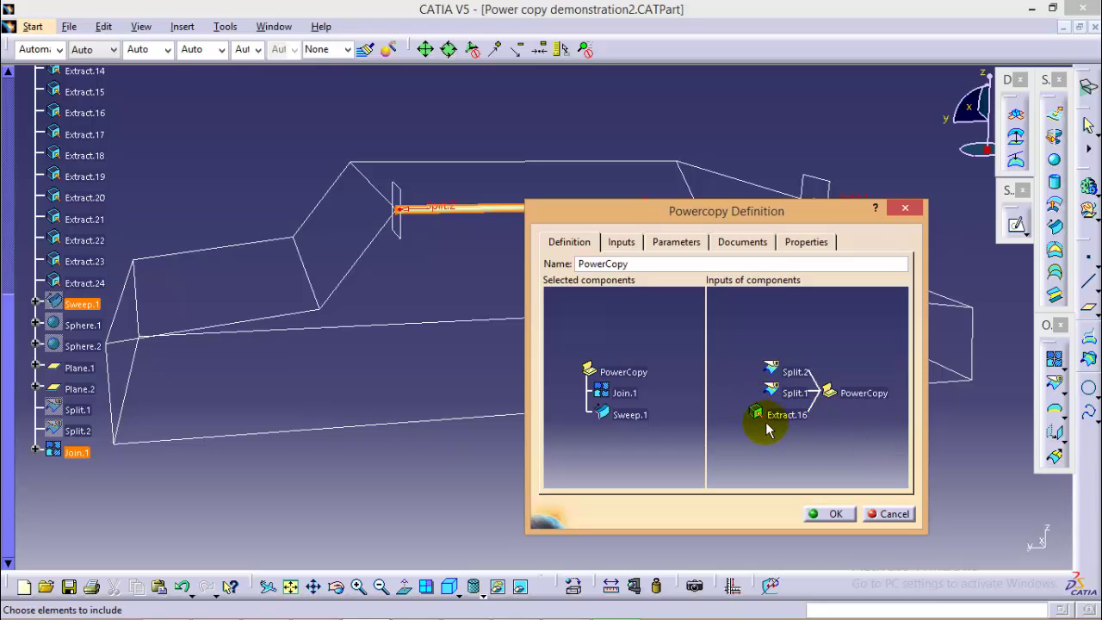
click(800, 376)
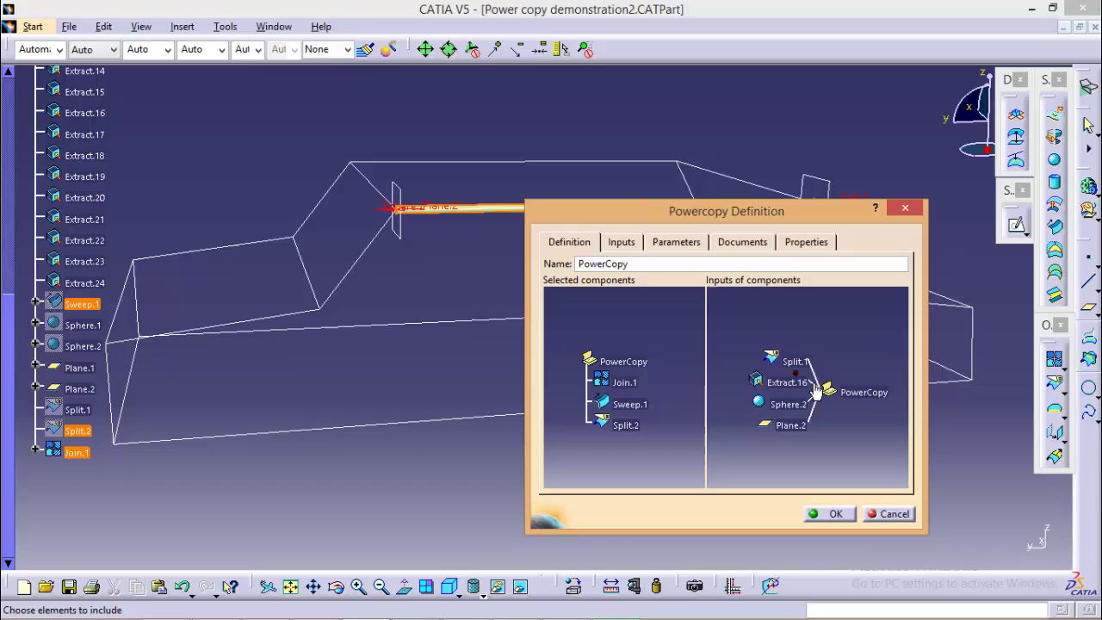
click(792, 410)
click(787, 410)
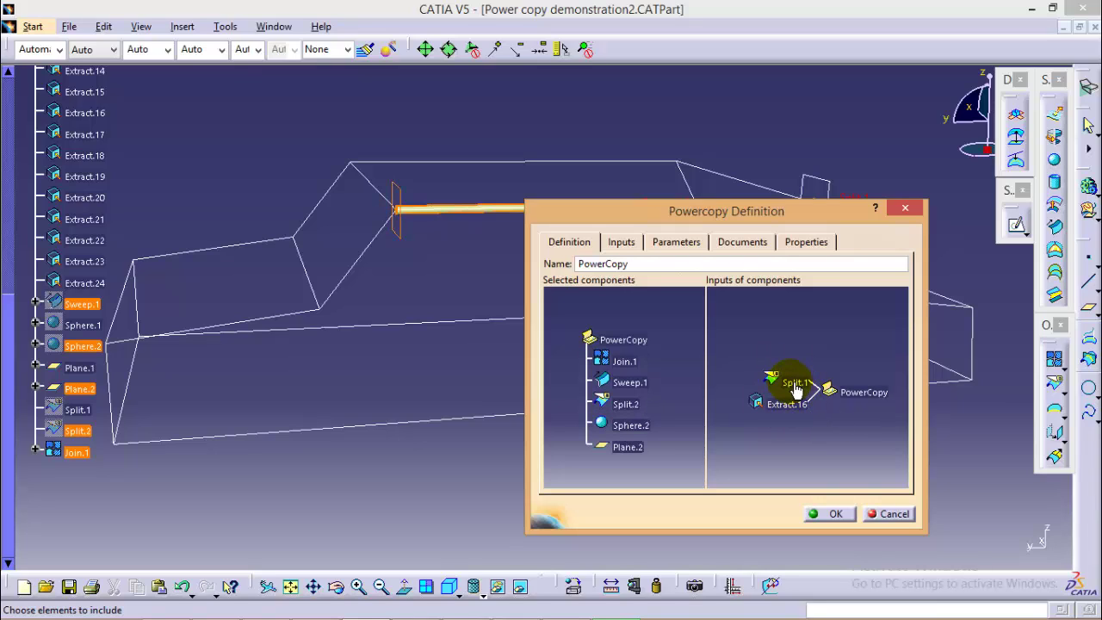
click(795, 384)
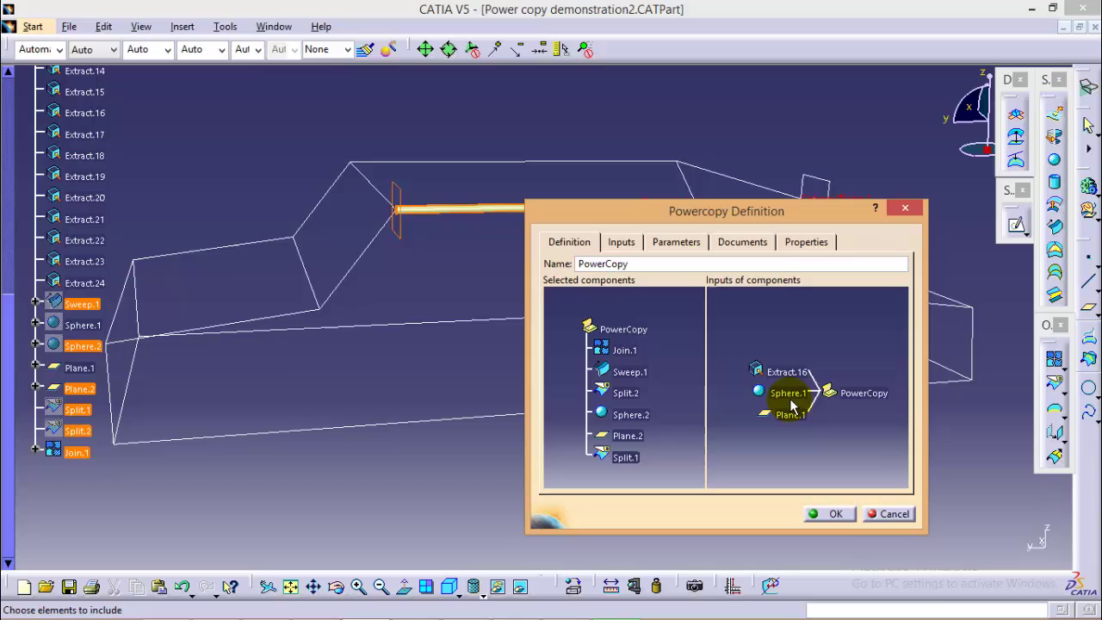
click(785, 394)
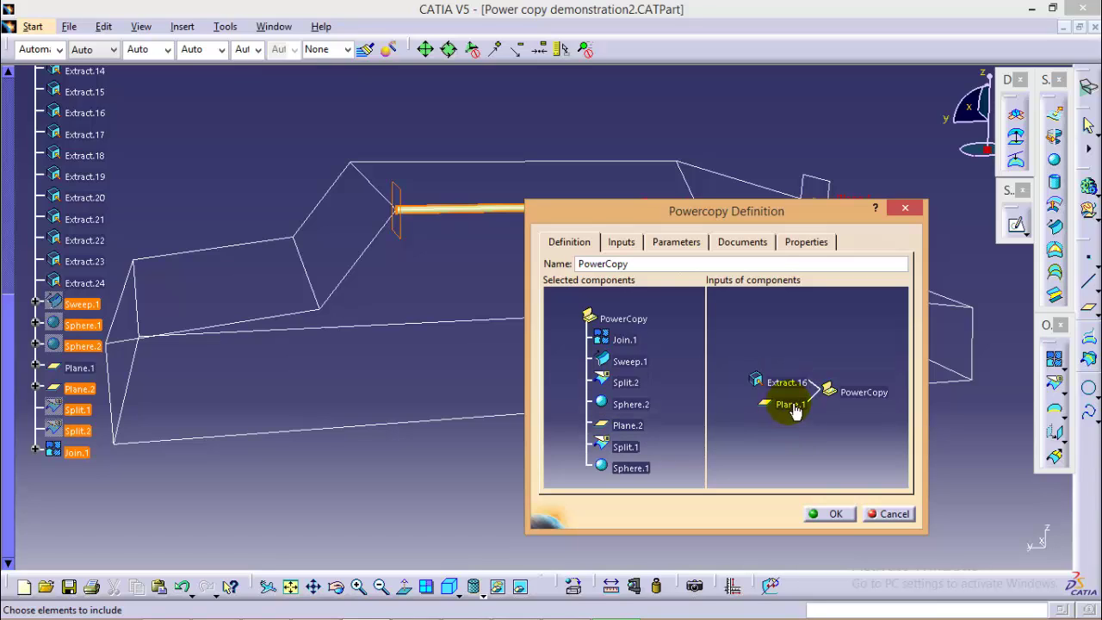
click(790, 406)
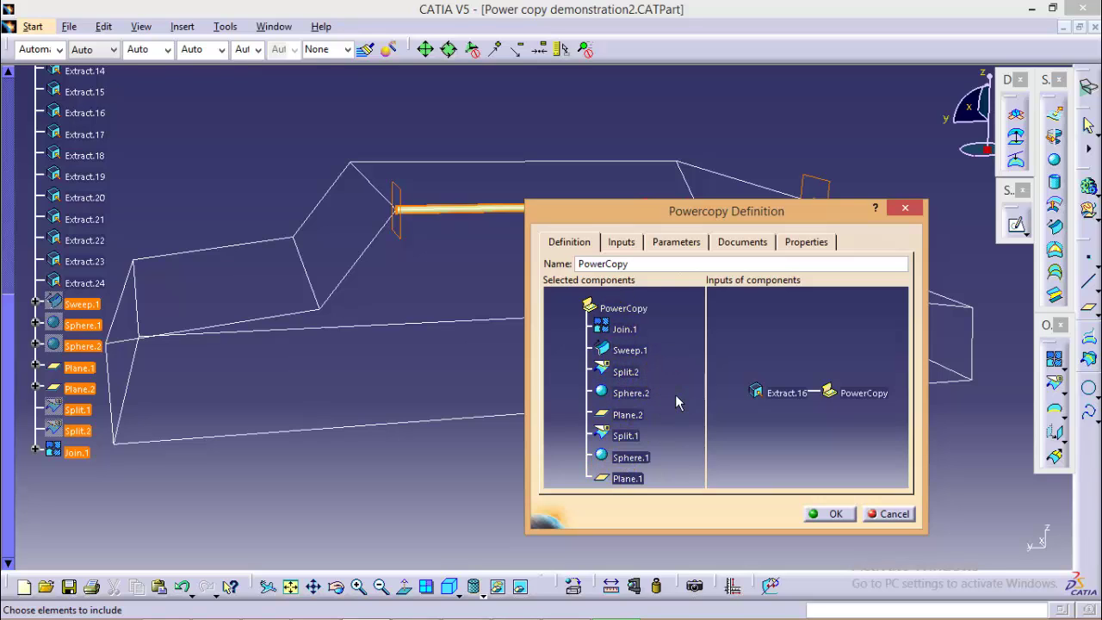
click(826, 513)
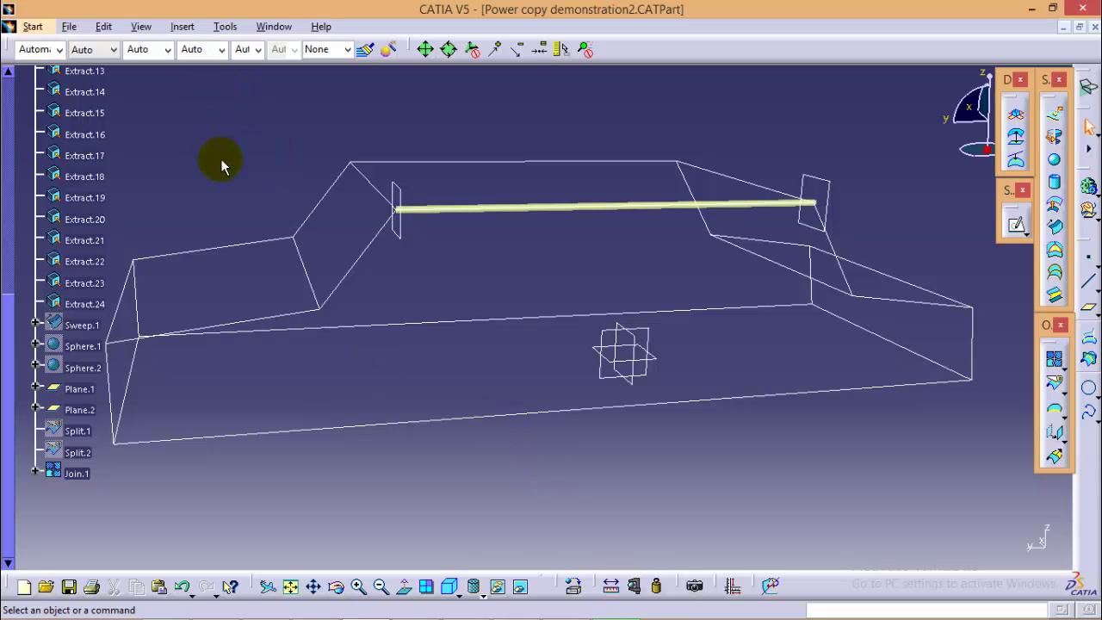
- Insert a new geometrical set named 'Power copied'
click(181, 26)
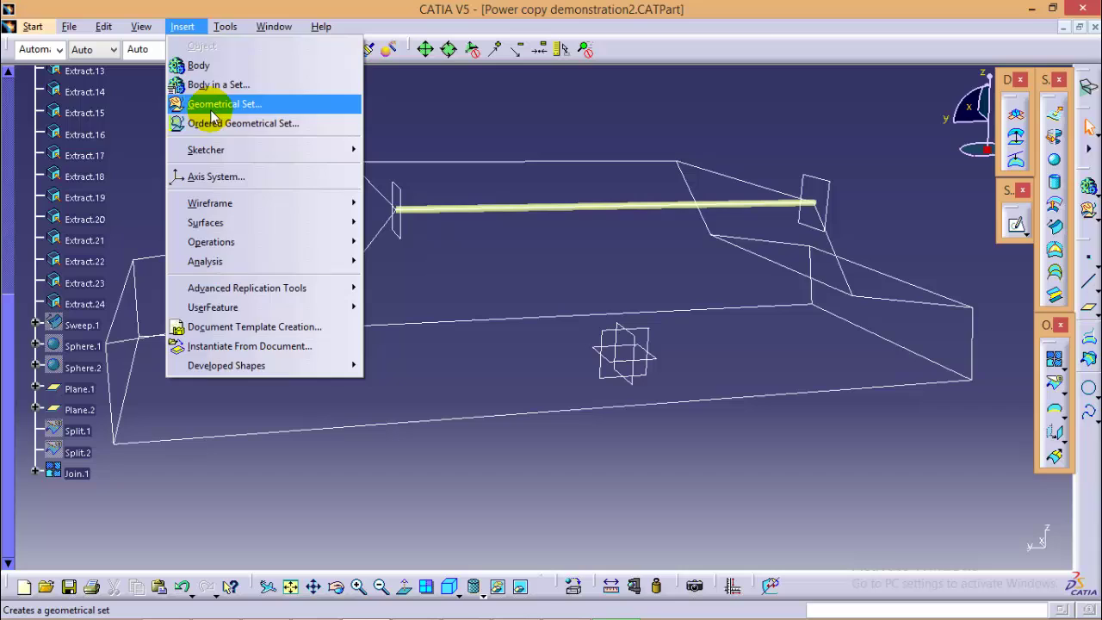
click(211, 110)
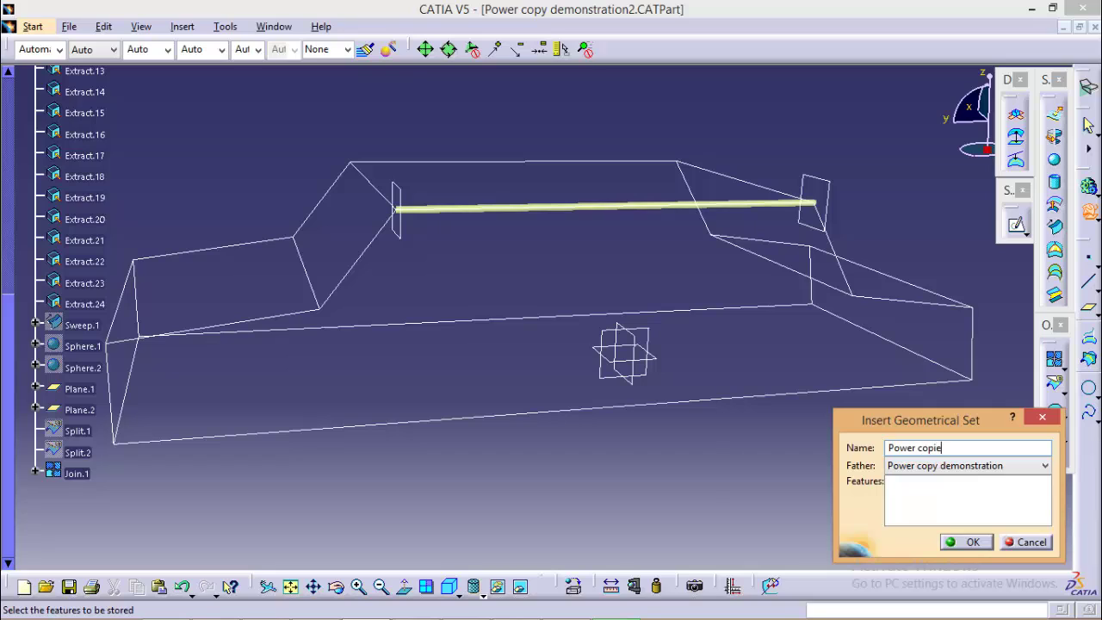
click(970, 541)
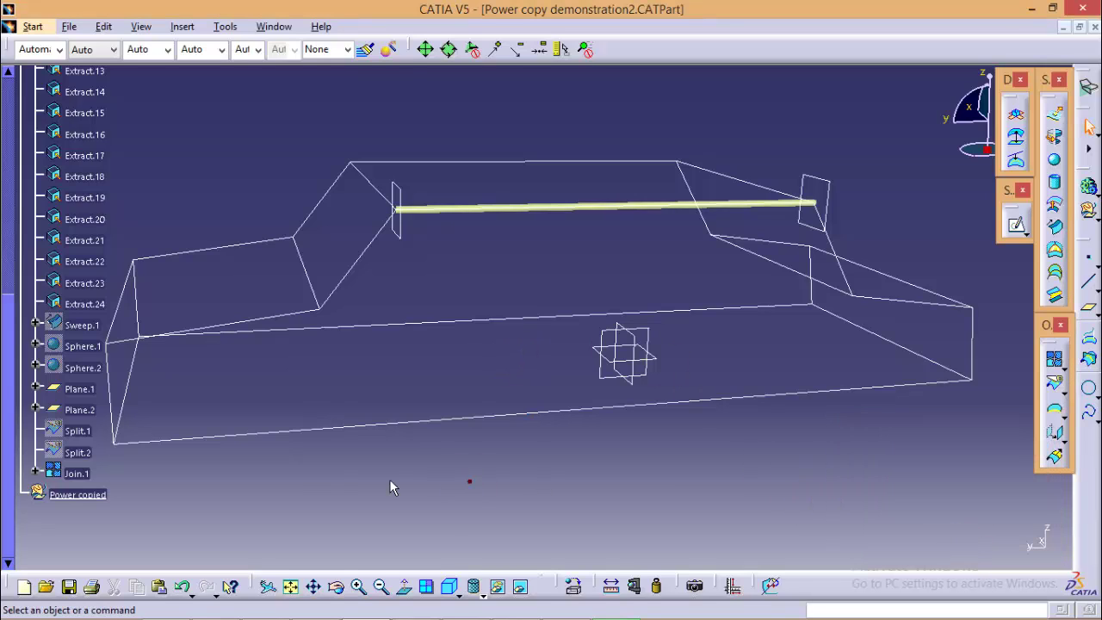
- Define the Power copied set as the in-work object
right_click(69, 495)
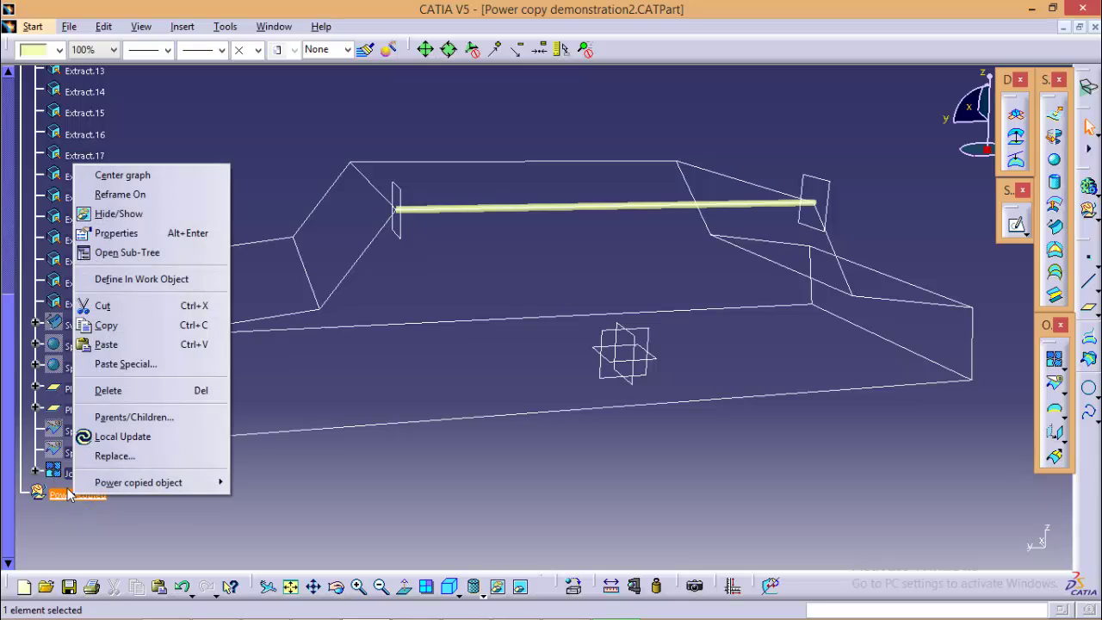
click(138, 279)
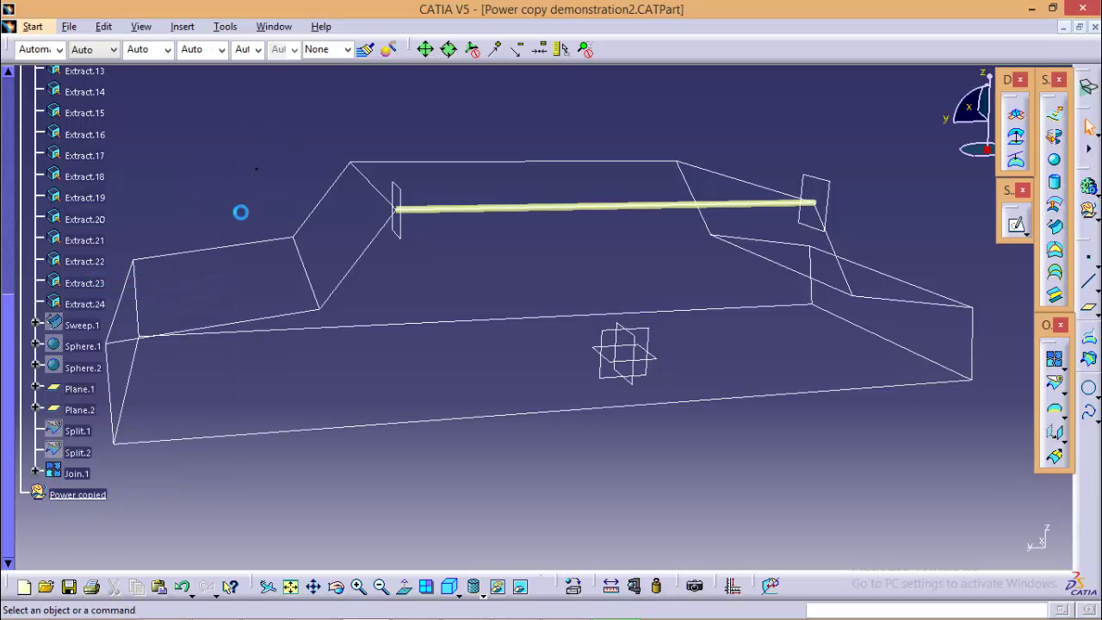
scroll(197, 319, up, 7)
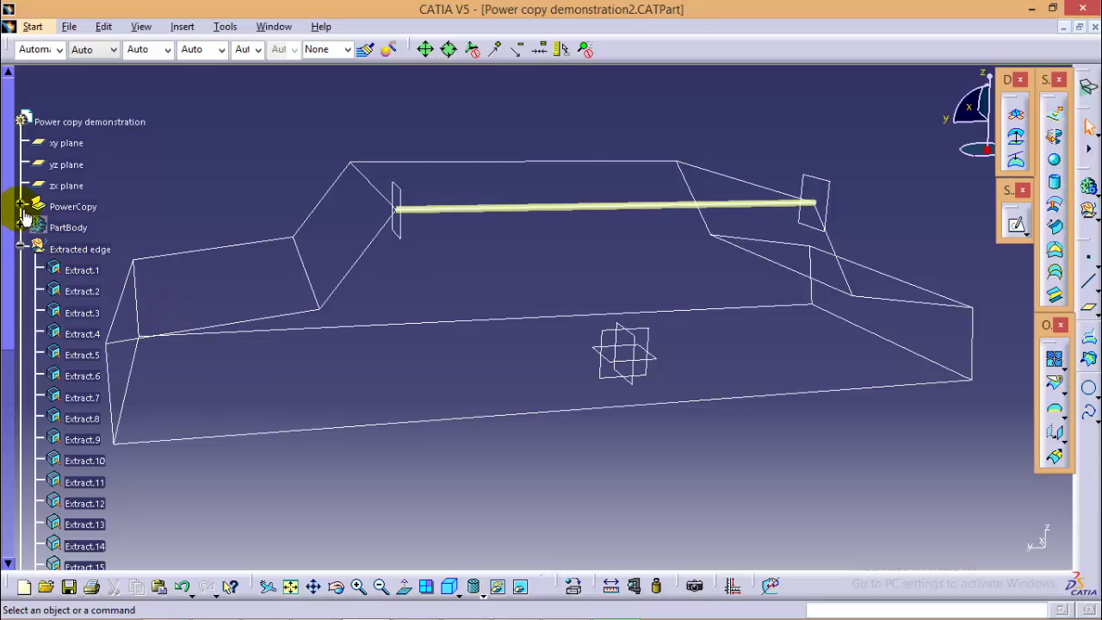
- Instantiate PowerCopy.1 on edge Extract.15, creating Sweep.2 through Join.2 in Power copied
click(22, 207)
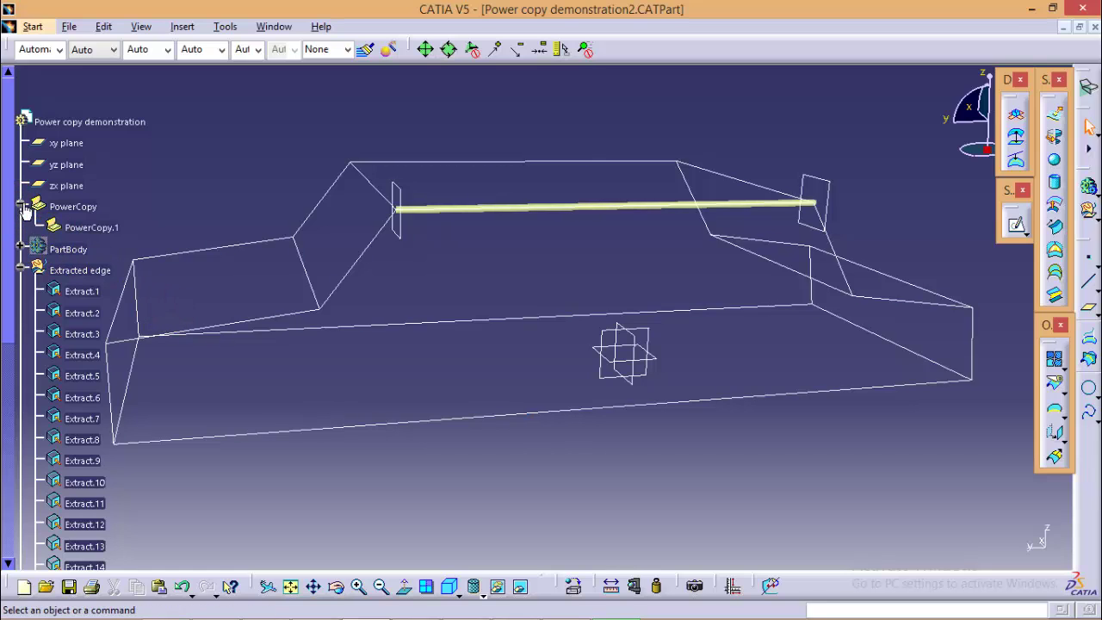
right_click(90, 228)
mouse_move(220, 548)
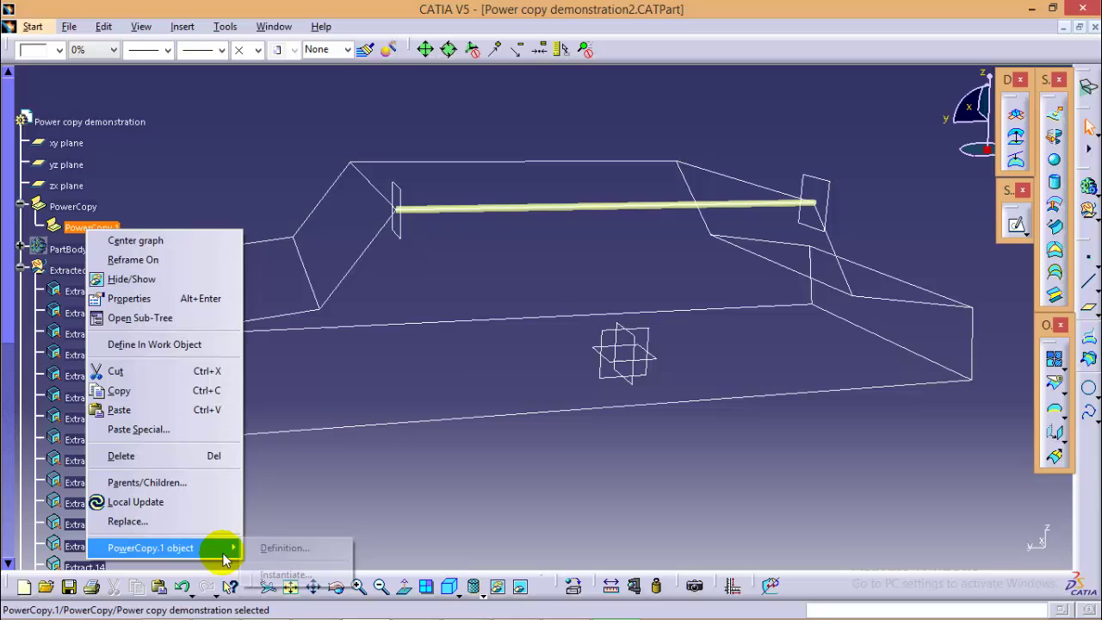
click(286, 576)
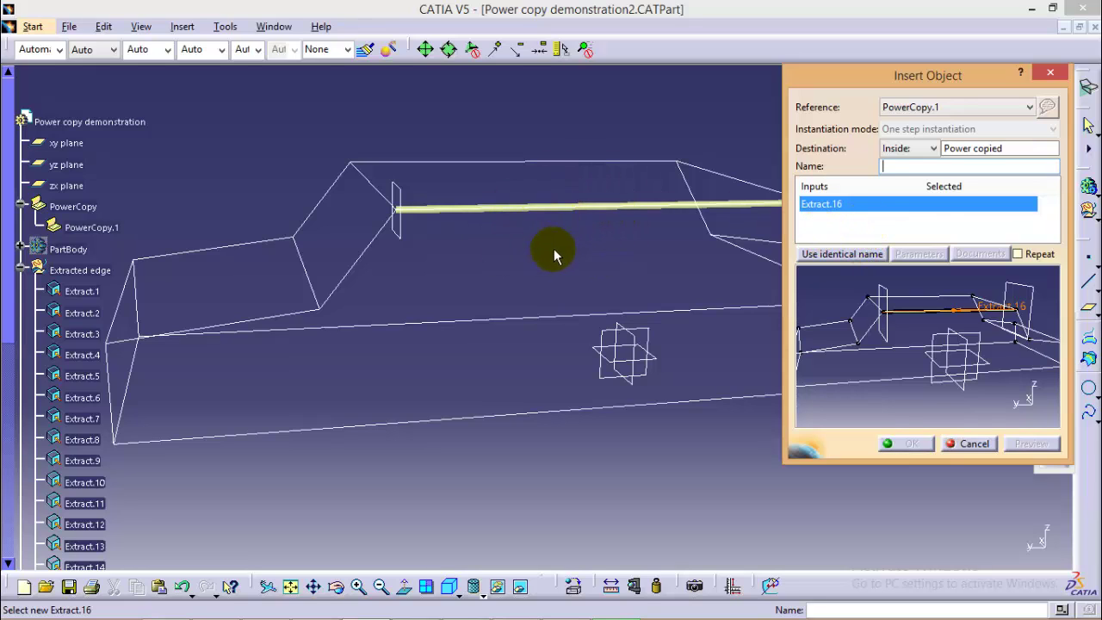
click(359, 260)
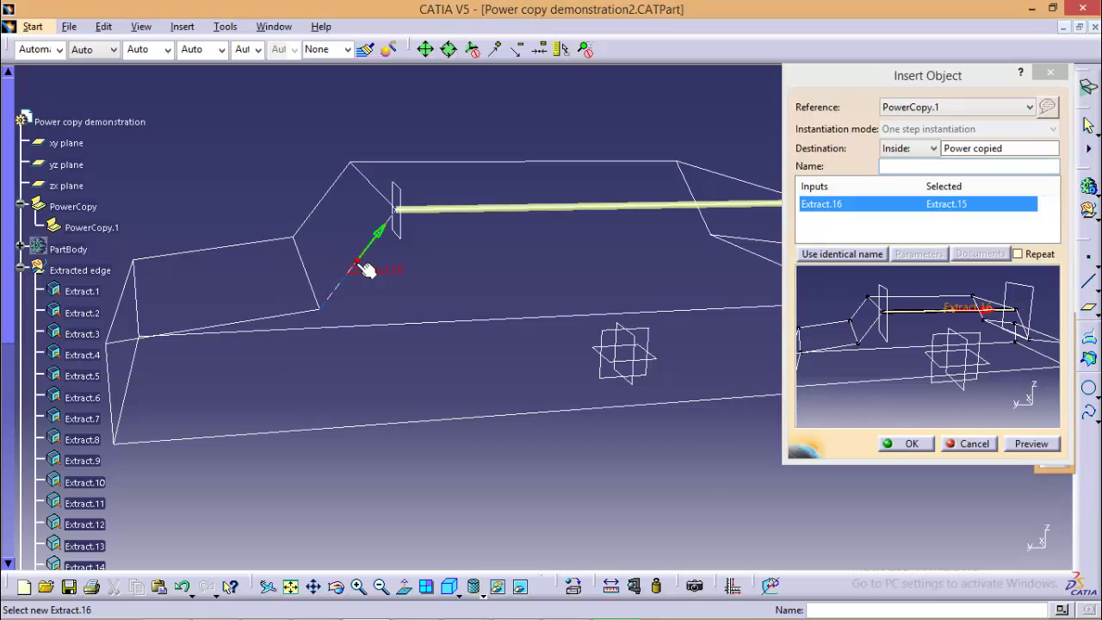
click(1030, 443)
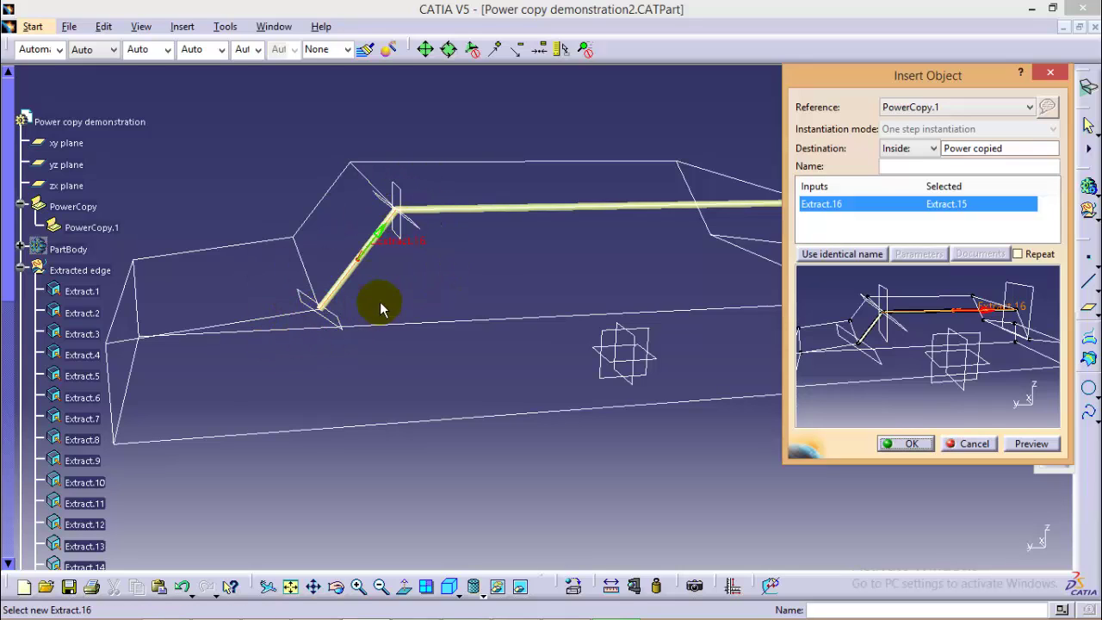
click(903, 444)
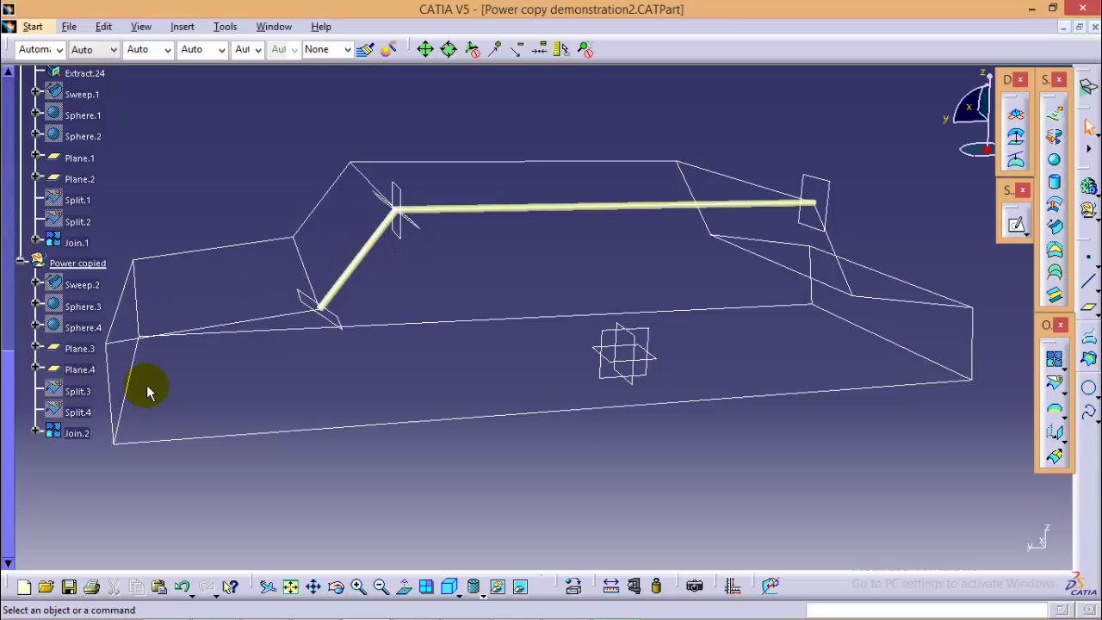
- Instantiate PowerCopy.1 a second time on the lower left edge Extract.14, creating Sweep.3 through Join.3
scroll(165, 379, up, 10)
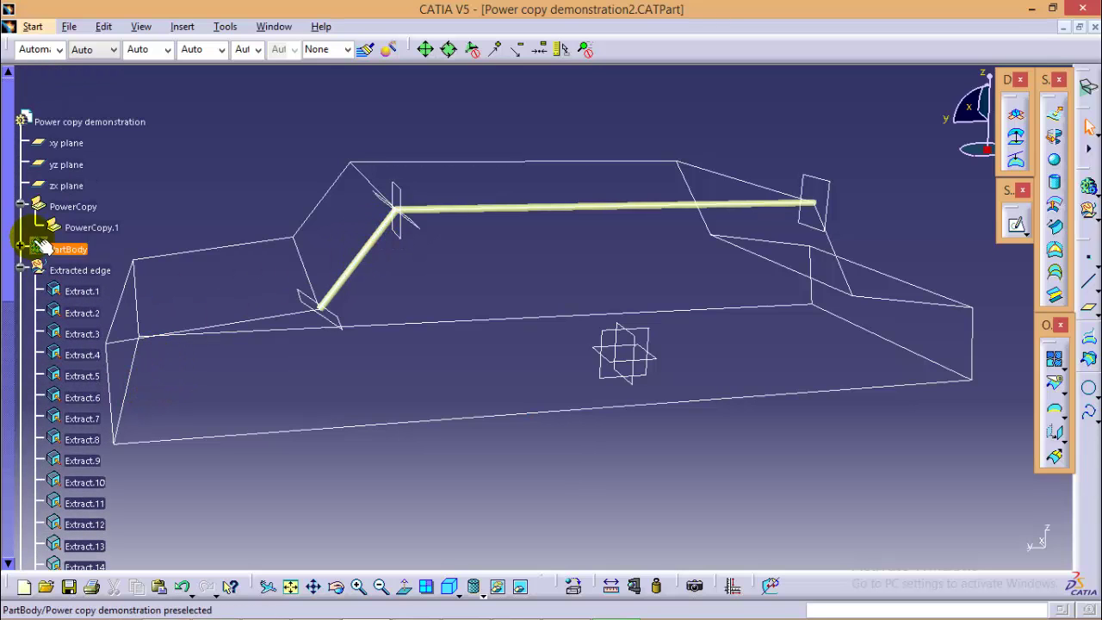
right_click(90, 230)
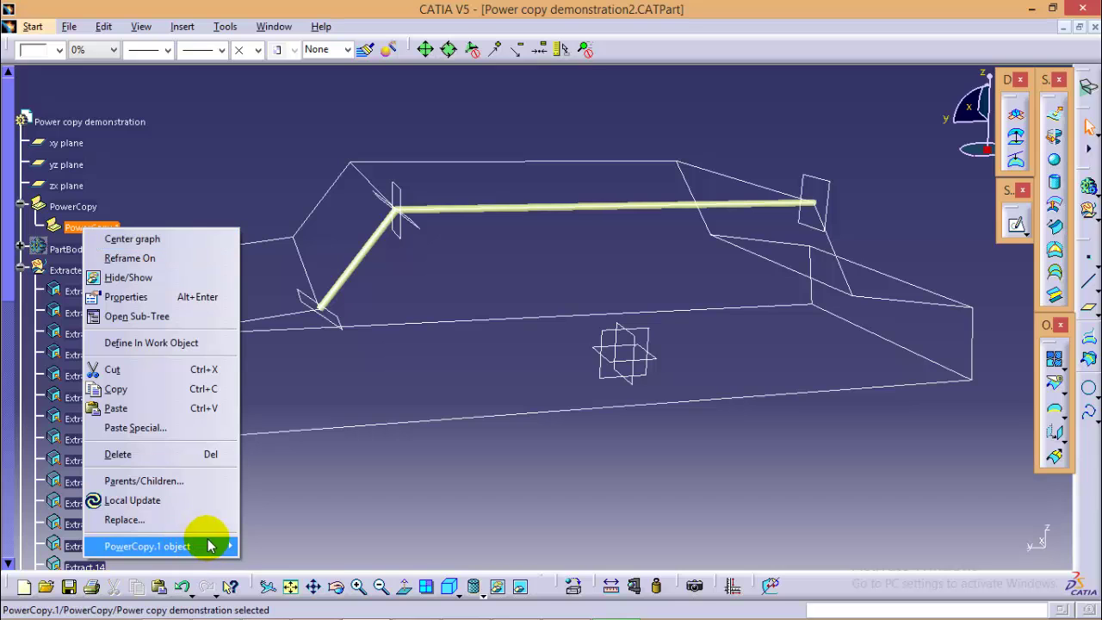
mouse_move(216, 546)
click(283, 572)
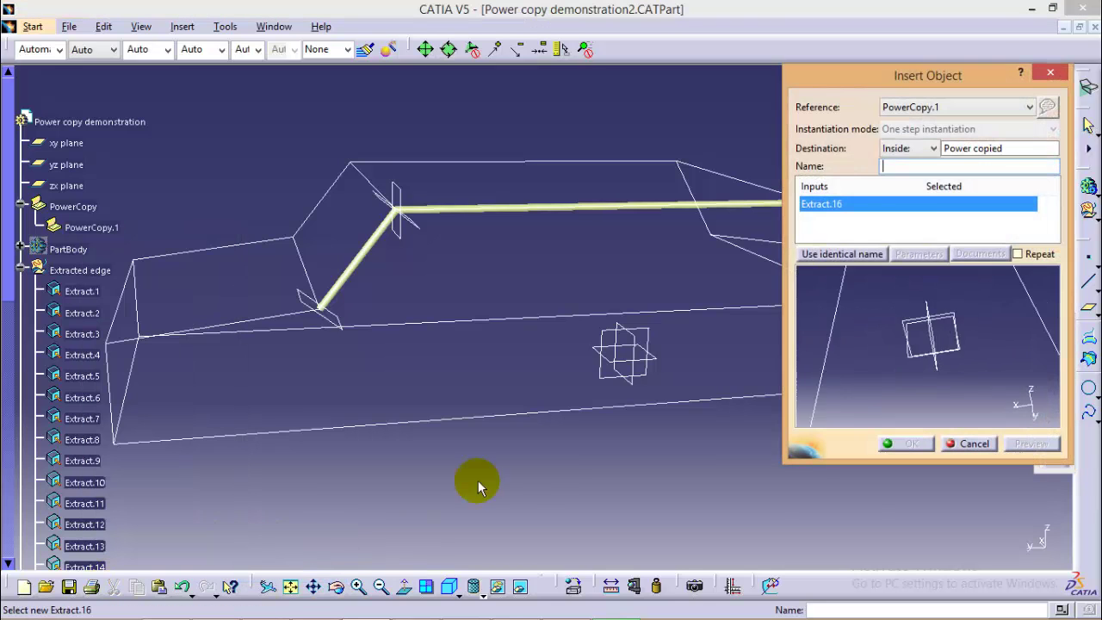
click(246, 327)
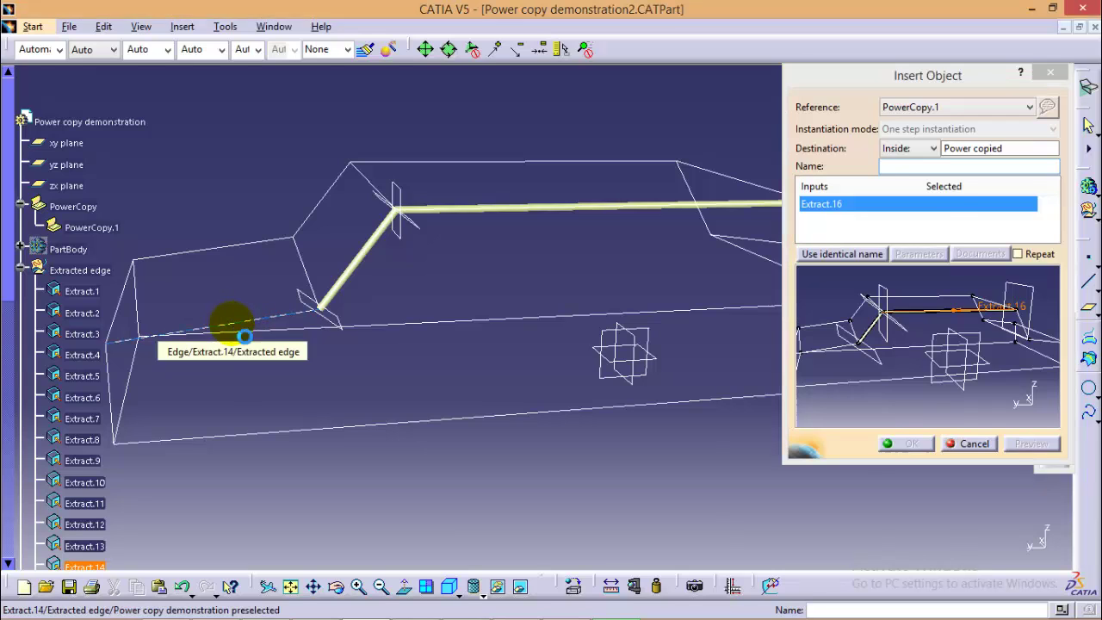
click(1027, 448)
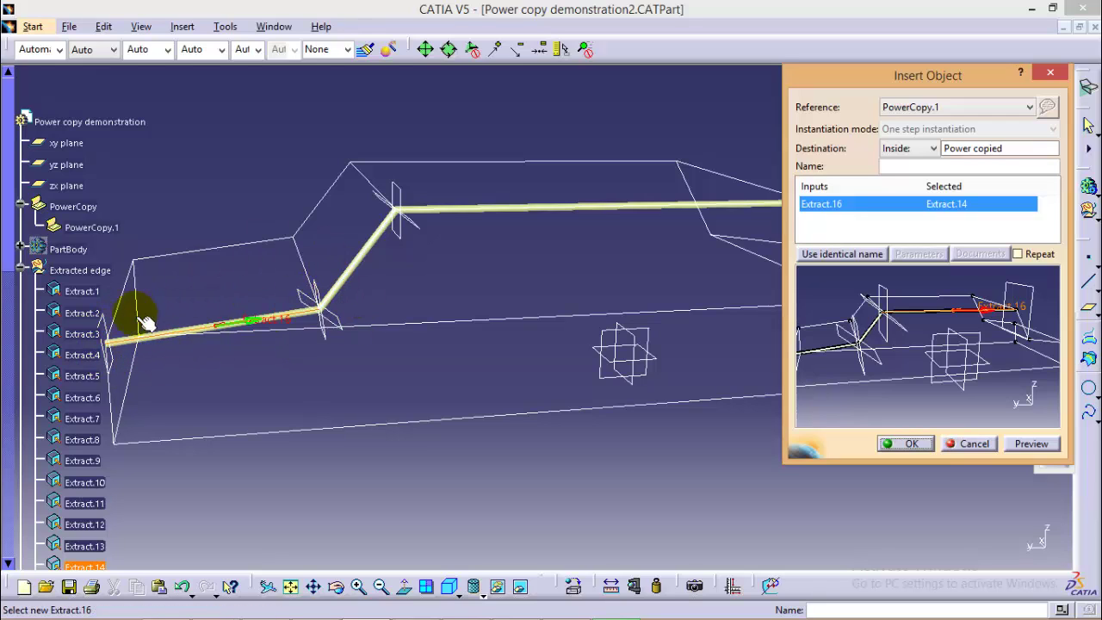
click(905, 444)
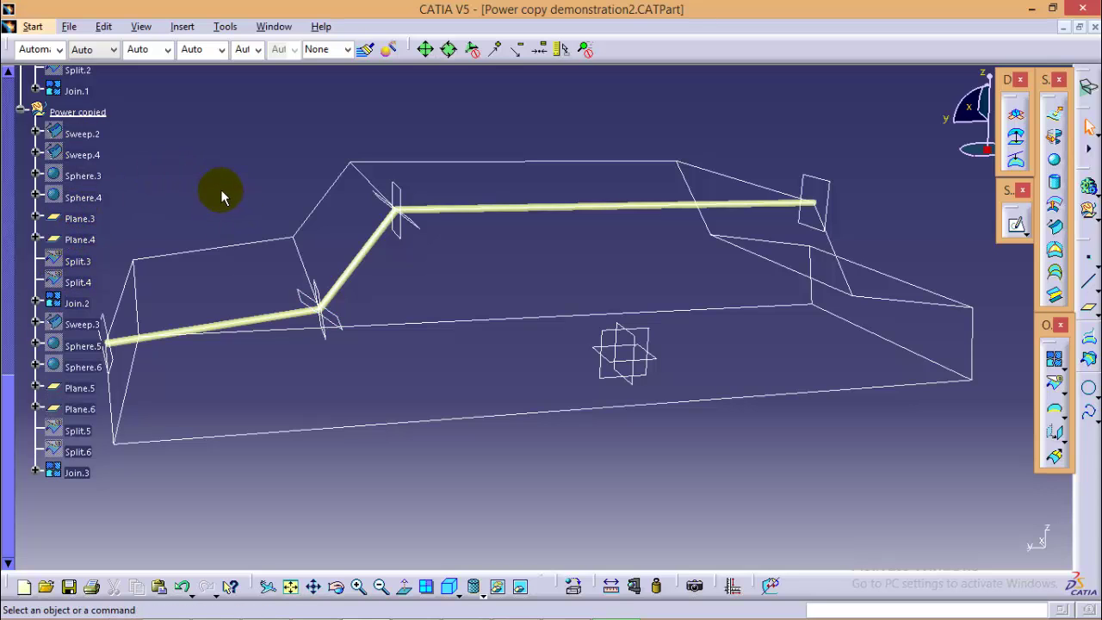
- Delete the first group of copied elements, Sweep.2 through Join.2
click(82, 134)
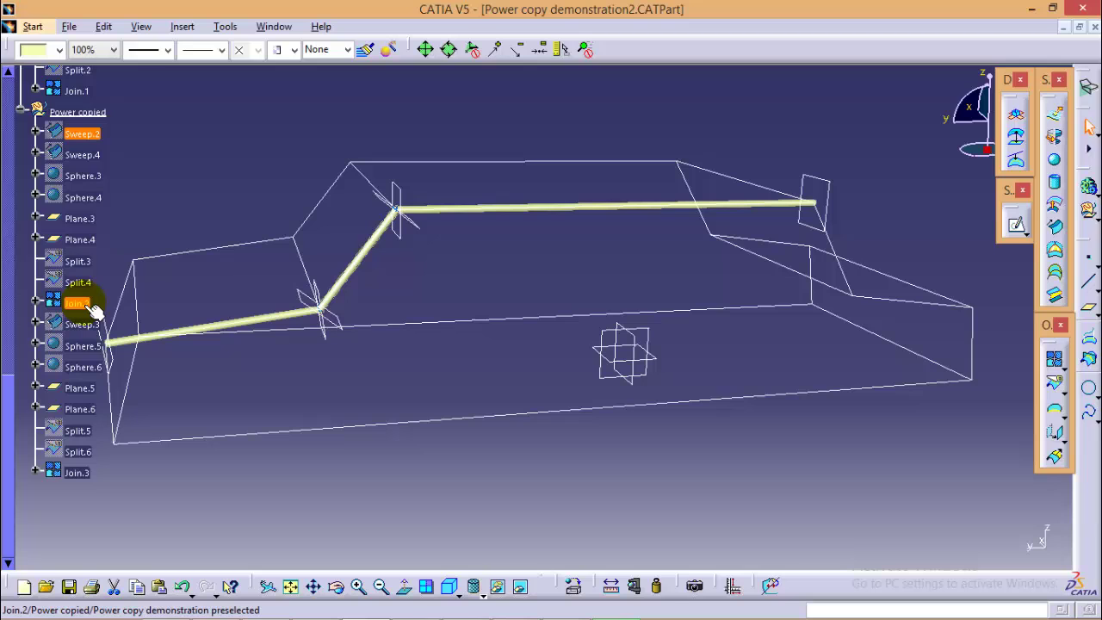
shift+click(78, 303)
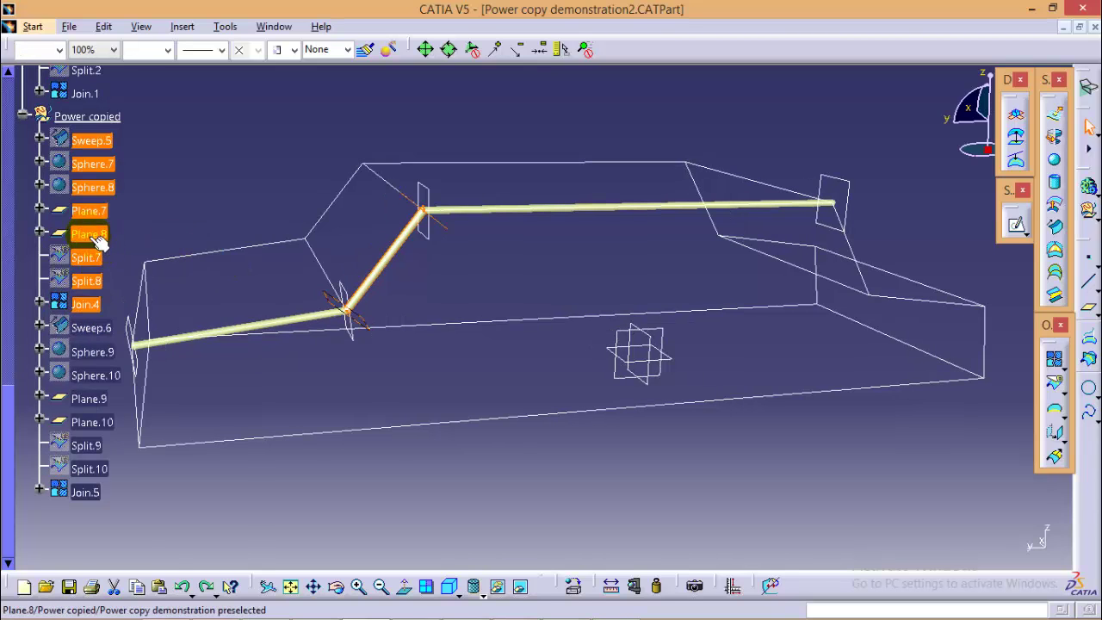
right_click(90, 233)
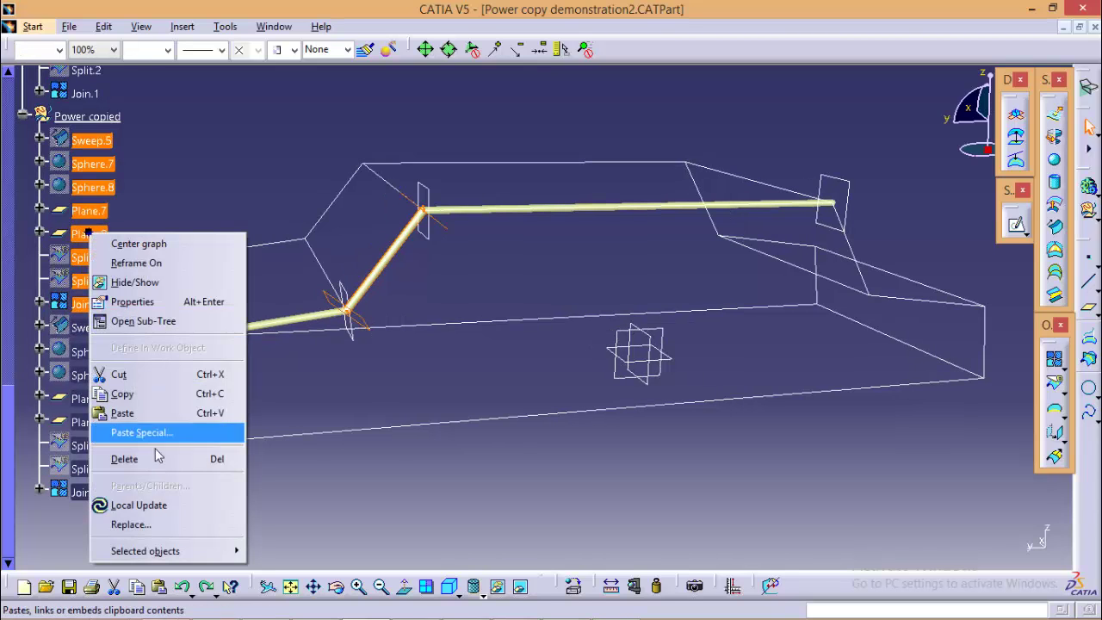
click(147, 457)
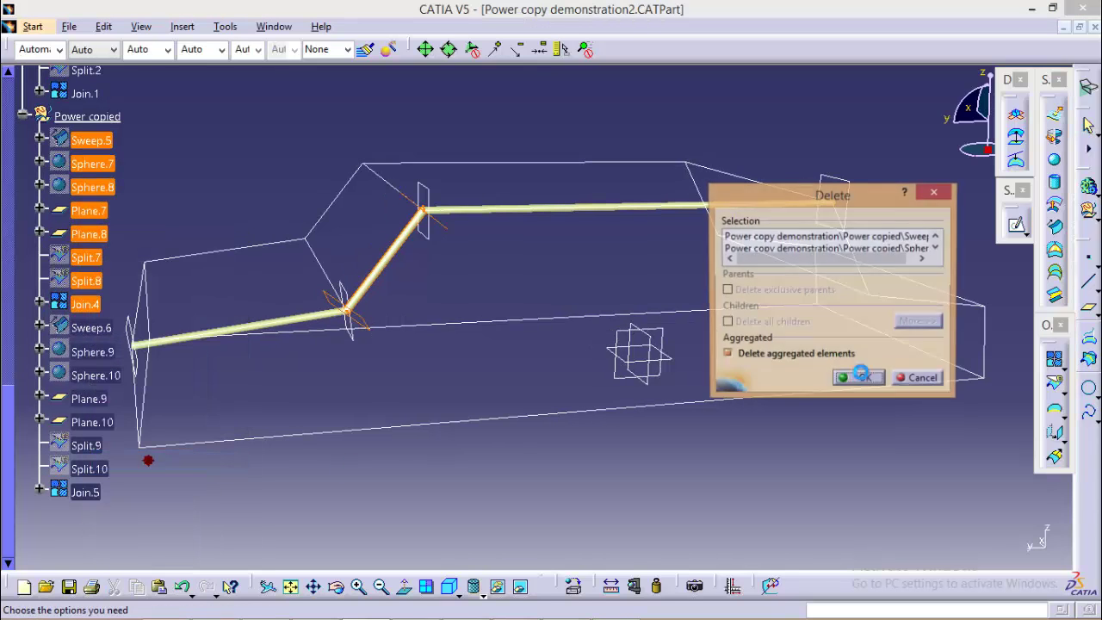
click(859, 379)
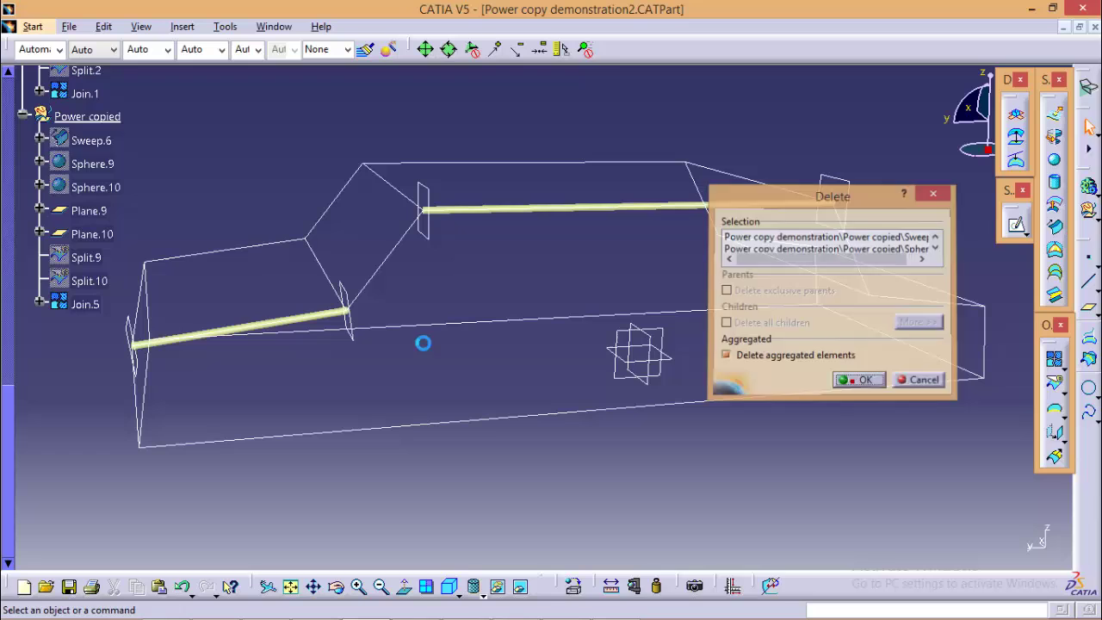
- Delete the remaining copied elements, Sweep.6 through Join.5
click(97, 144)
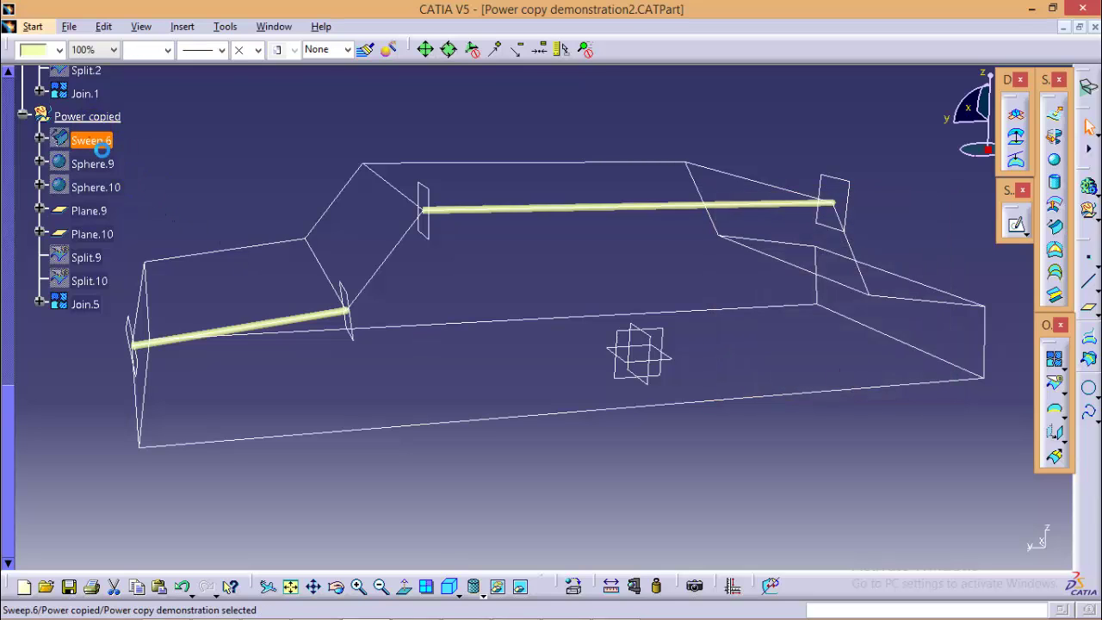
shift+click(84, 308)
right_click(83, 308)
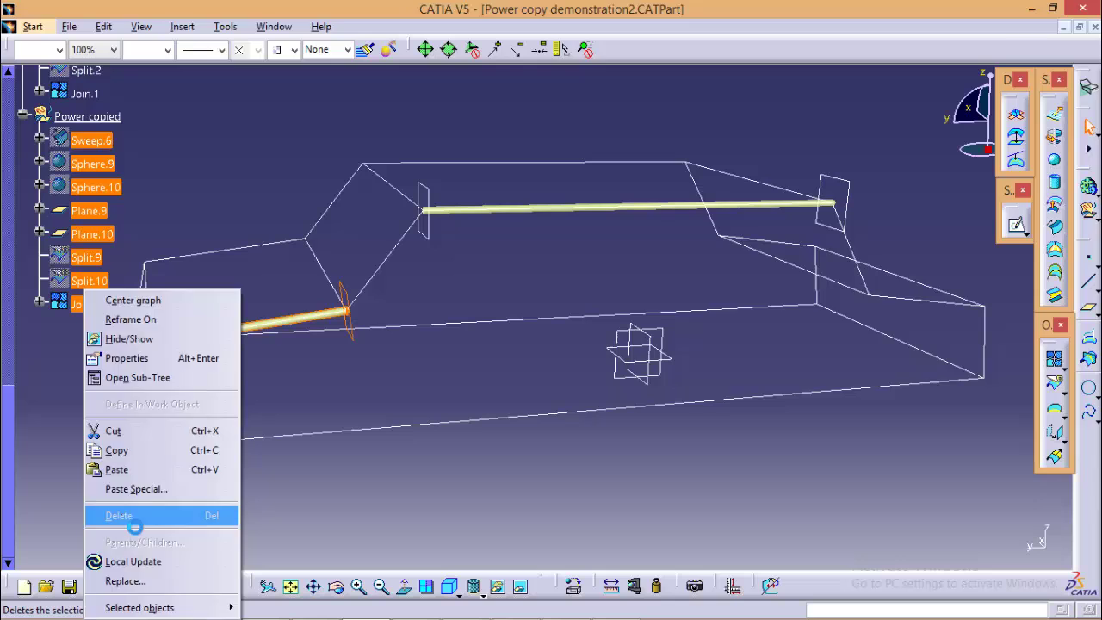
click(130, 516)
click(865, 379)
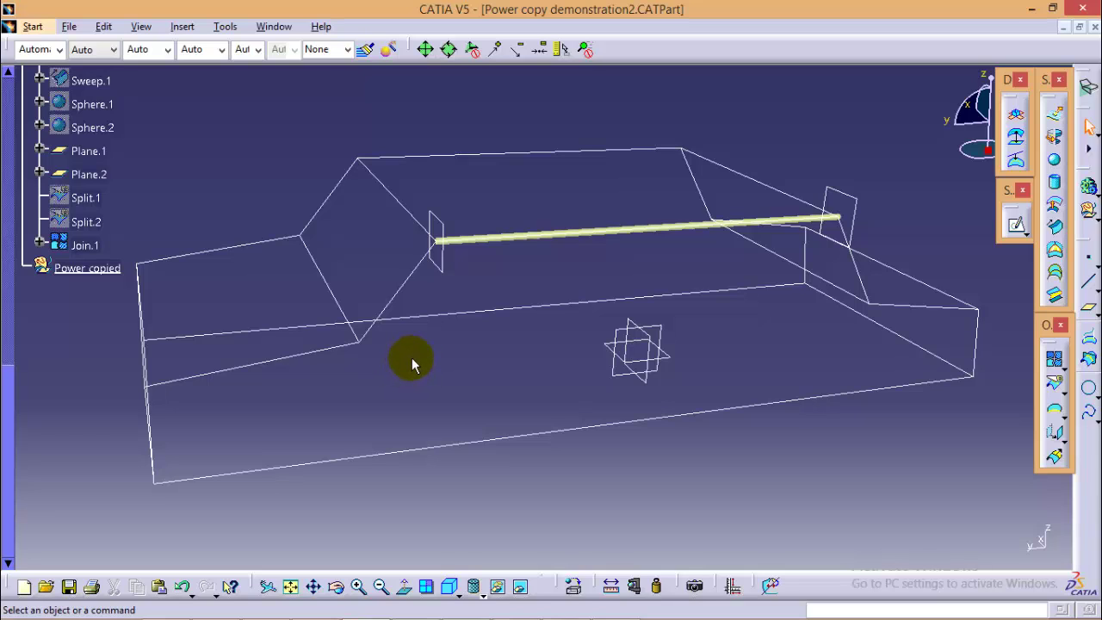
scroll(411, 360, up, 5)
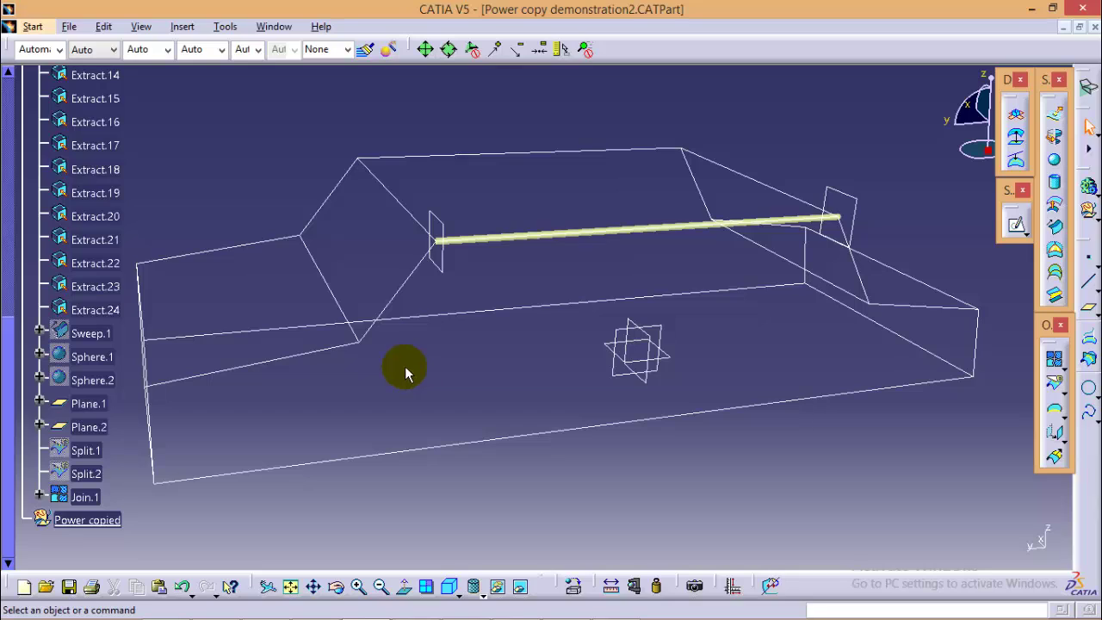